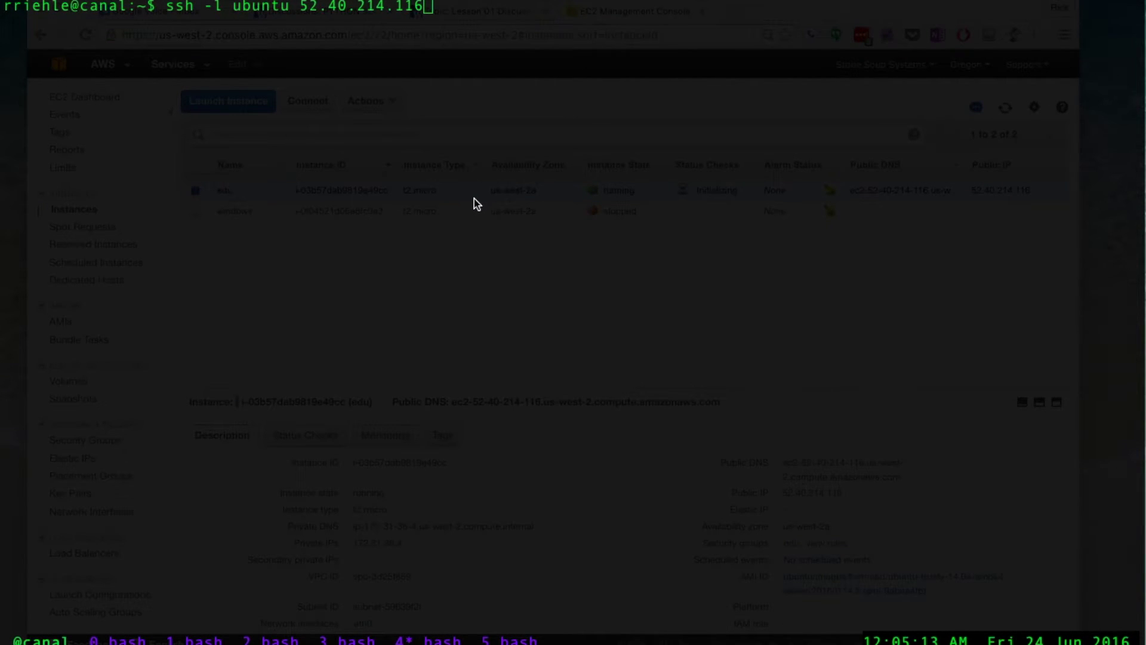
Log into the Ubuntu server as ubuntu over SSH, accept the host key, and start screen
key("Return")
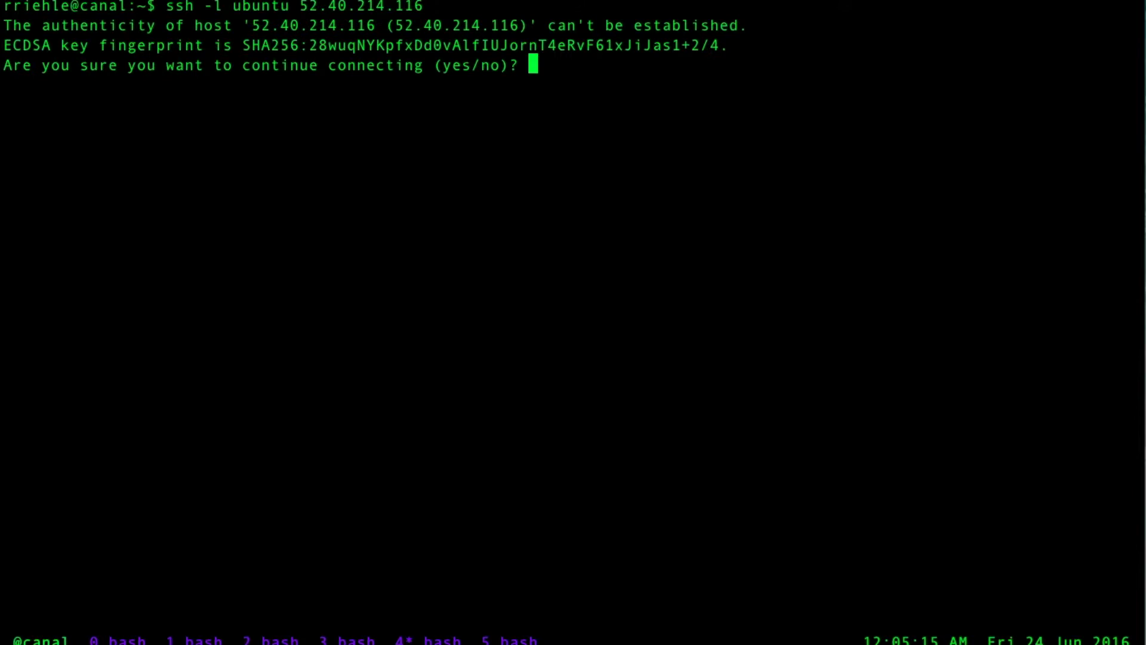
type("yes")
key("Return")
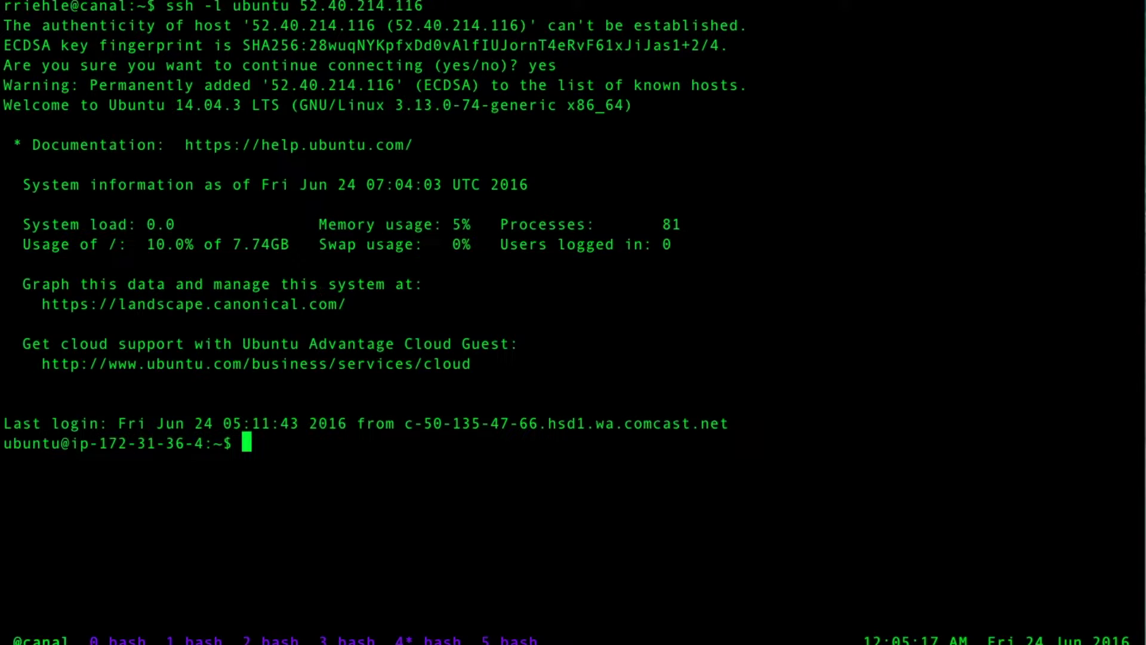
type("screen")
key("Return")
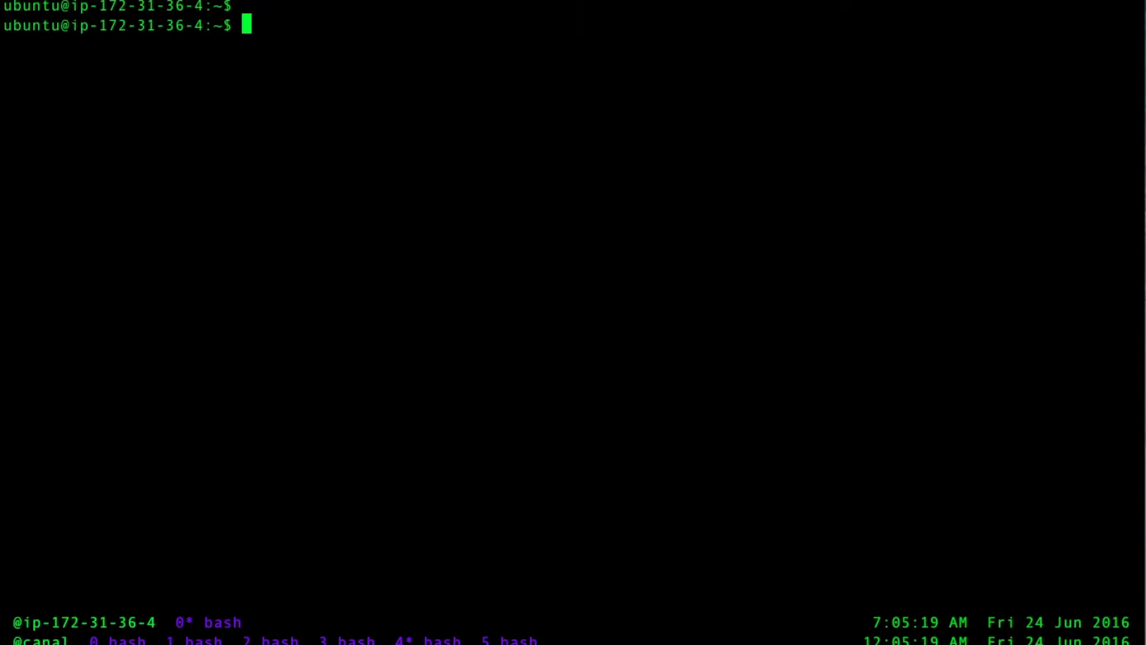
In a second screen window, open a root shell in /etc/syslog-ng and list its files
key("ctrl+a")
type("csudo /bin")
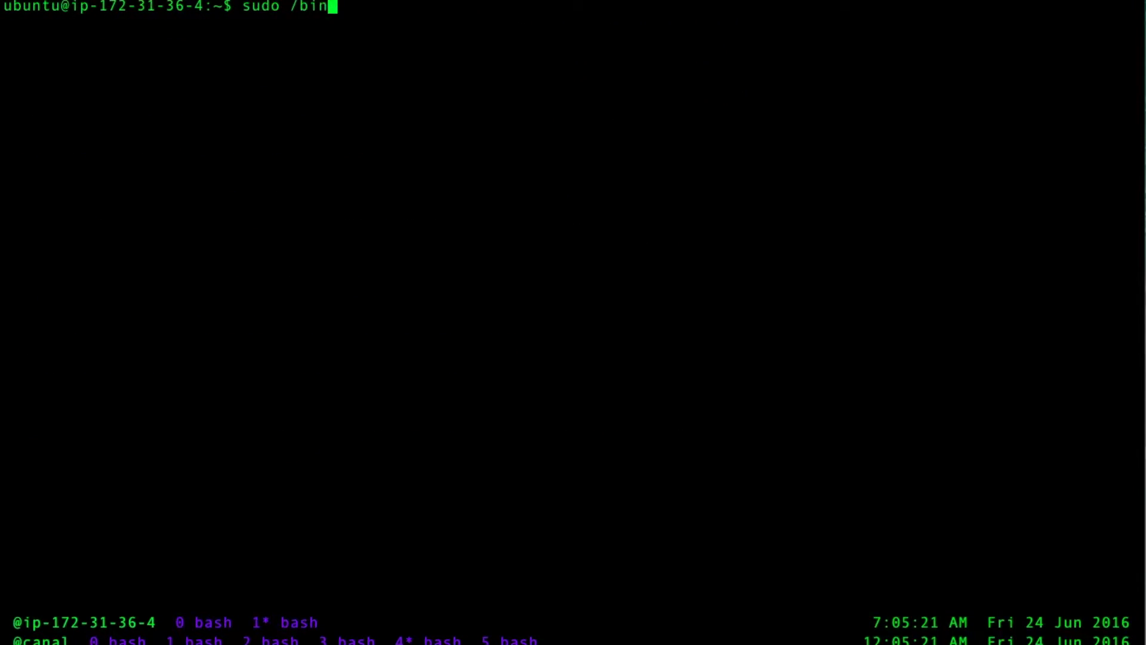
type("/bash")
key("Return")
type("cd /e")
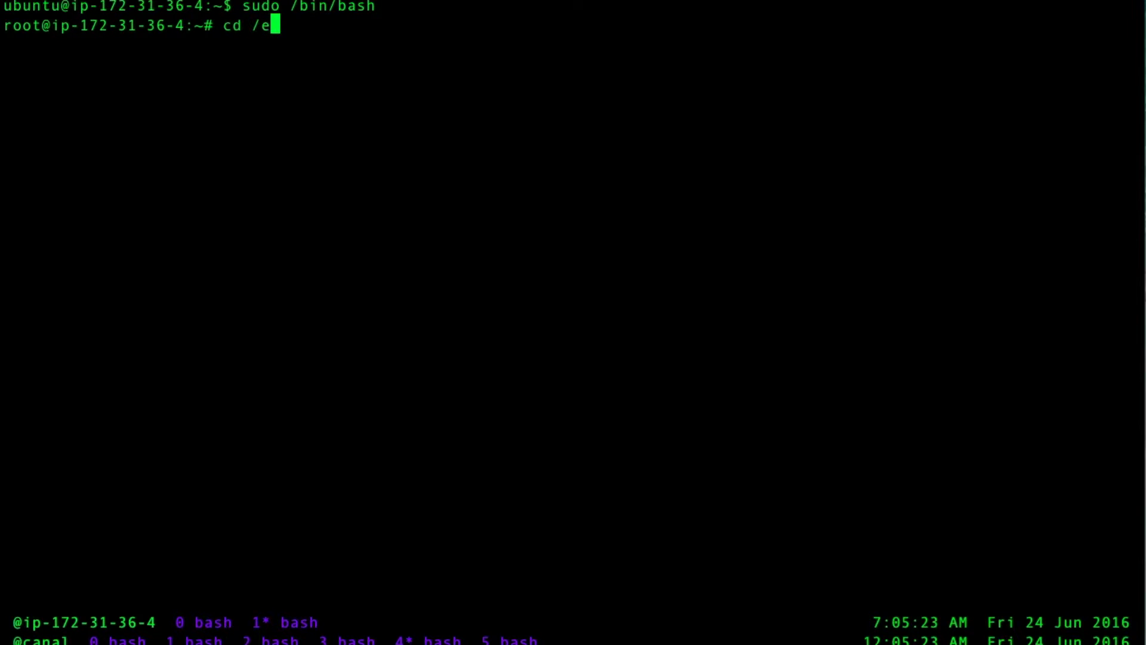
type("tc")
key("Return")
type("l")
key("BackSpace")
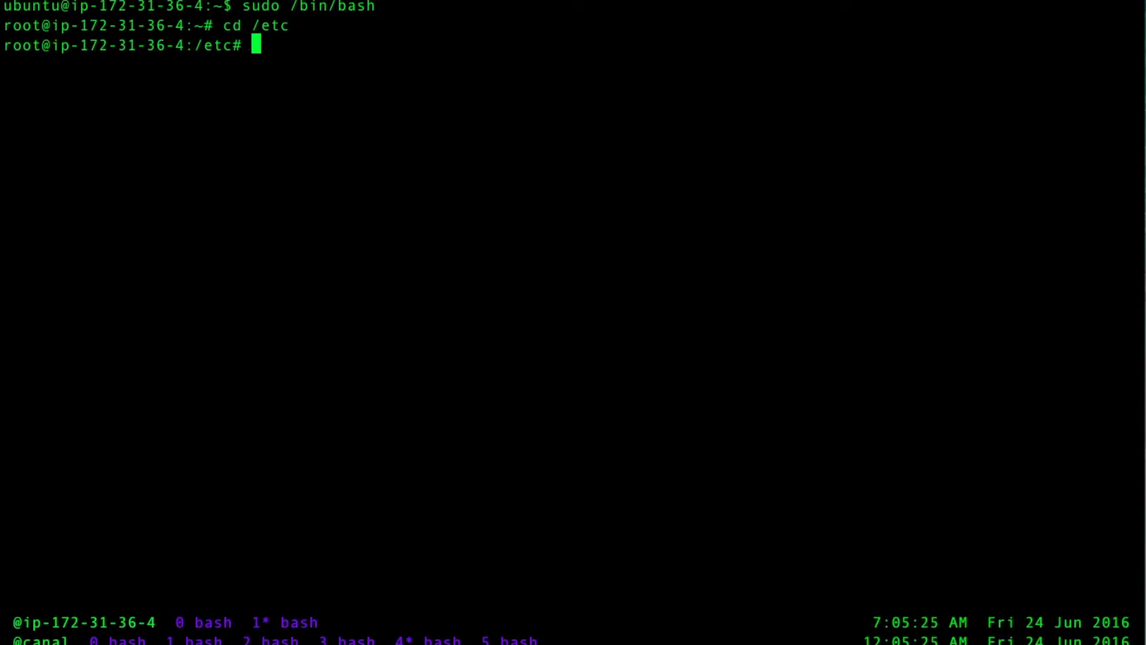
type("cd sy")
key("Tab")
key("Return")
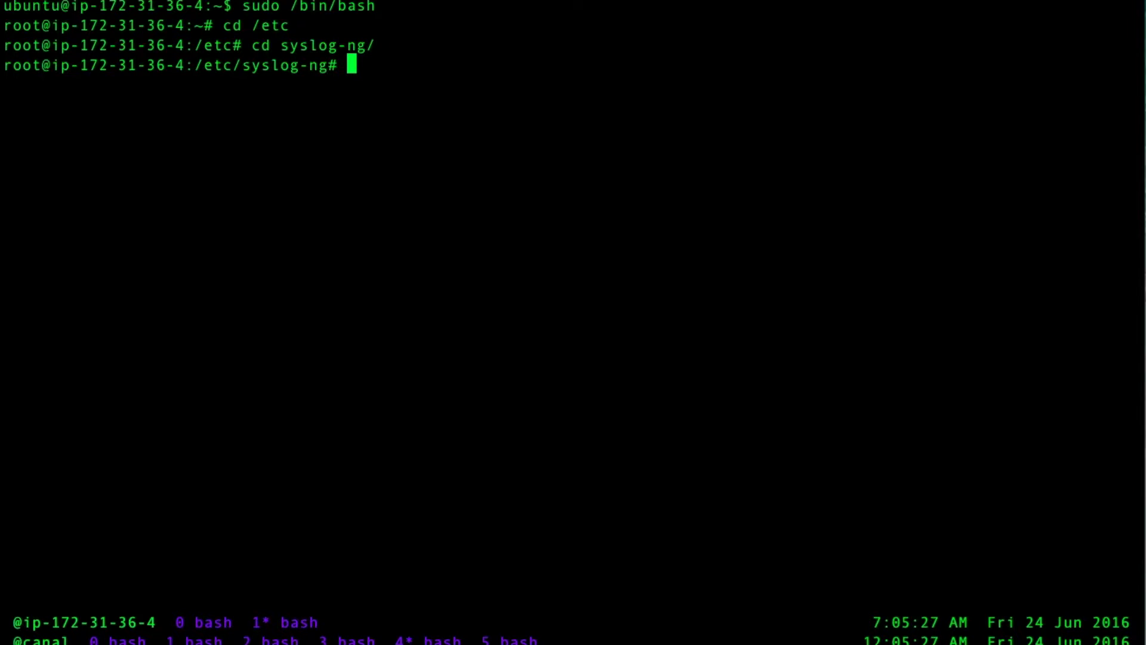
type("ll")
key("Return")
type("diff cy")
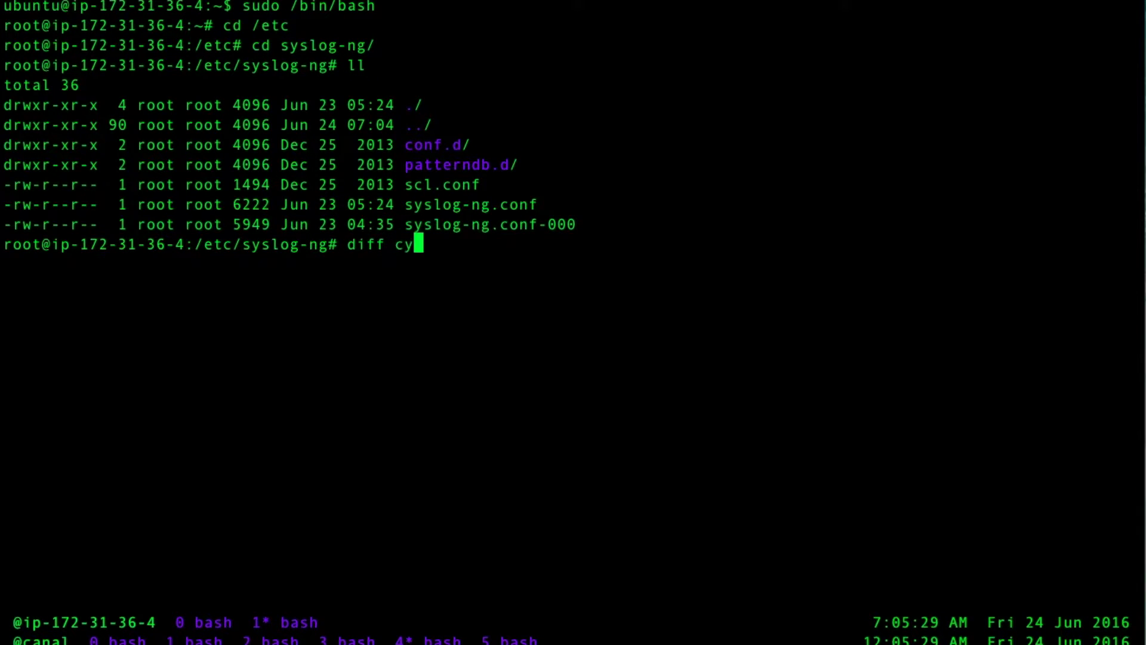
Enter a diff command comparing syslog-ng.conf-000 with syslog-ng.conf
key("BackSpace")
key("BackSpace")
type("sys")
key("Tab")
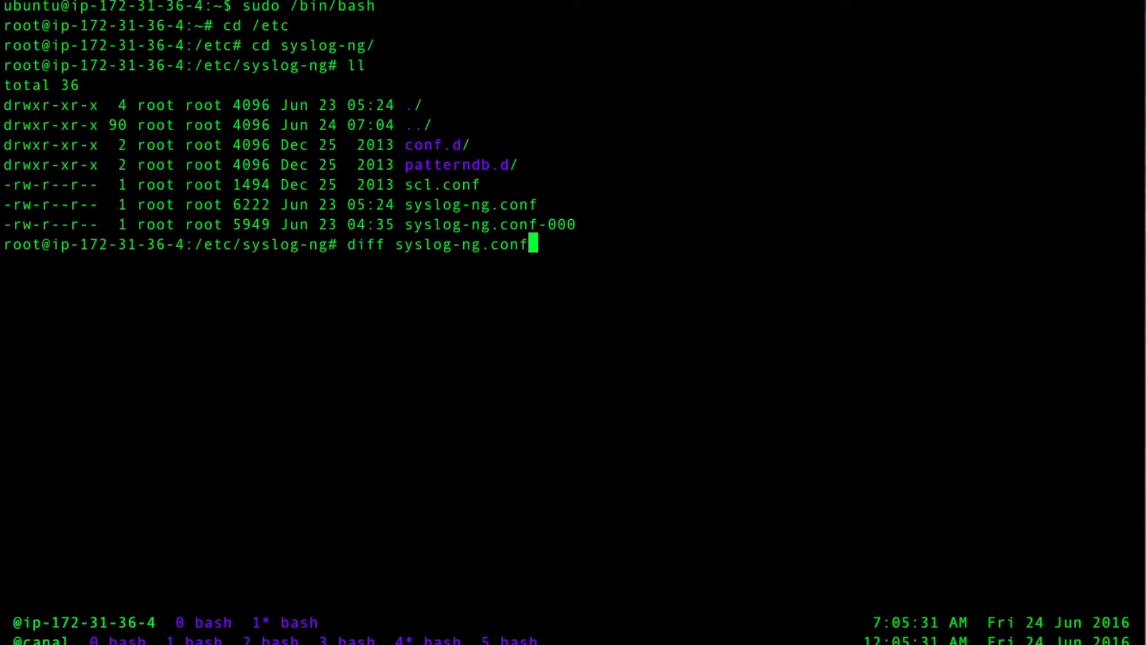
type("-")
key("Tab")
type("sys")
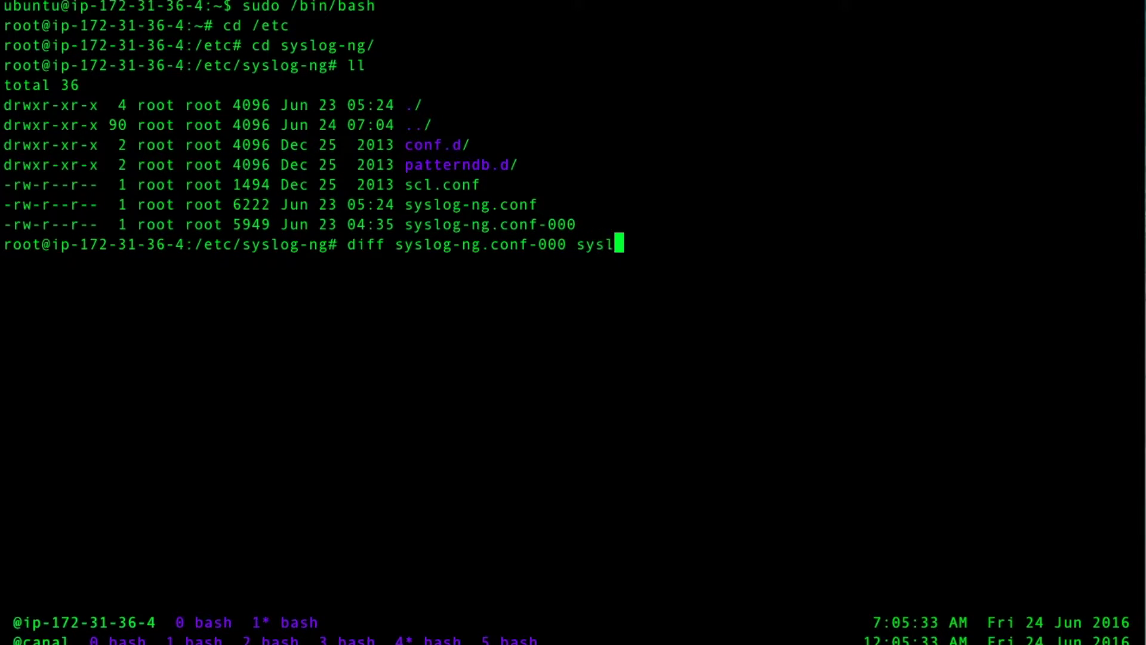
key("Tab")
Run the diff and highlight the added s_network source and d_elsewhere destination lines
key("Return")
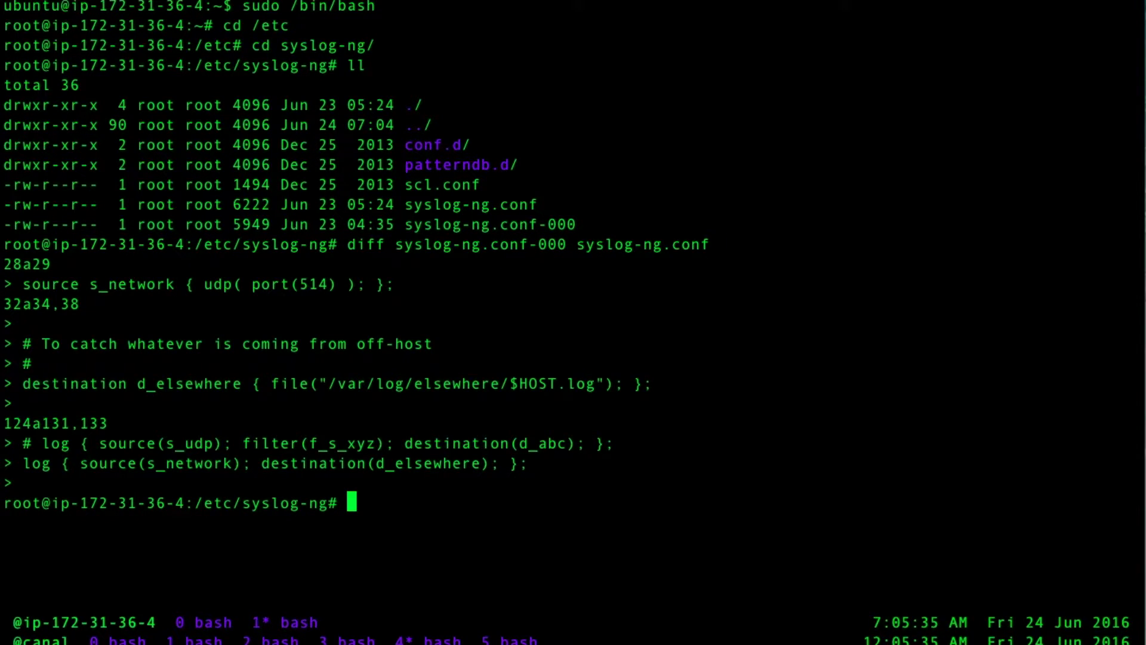
left_click_drag(24, 284, 385, 284)
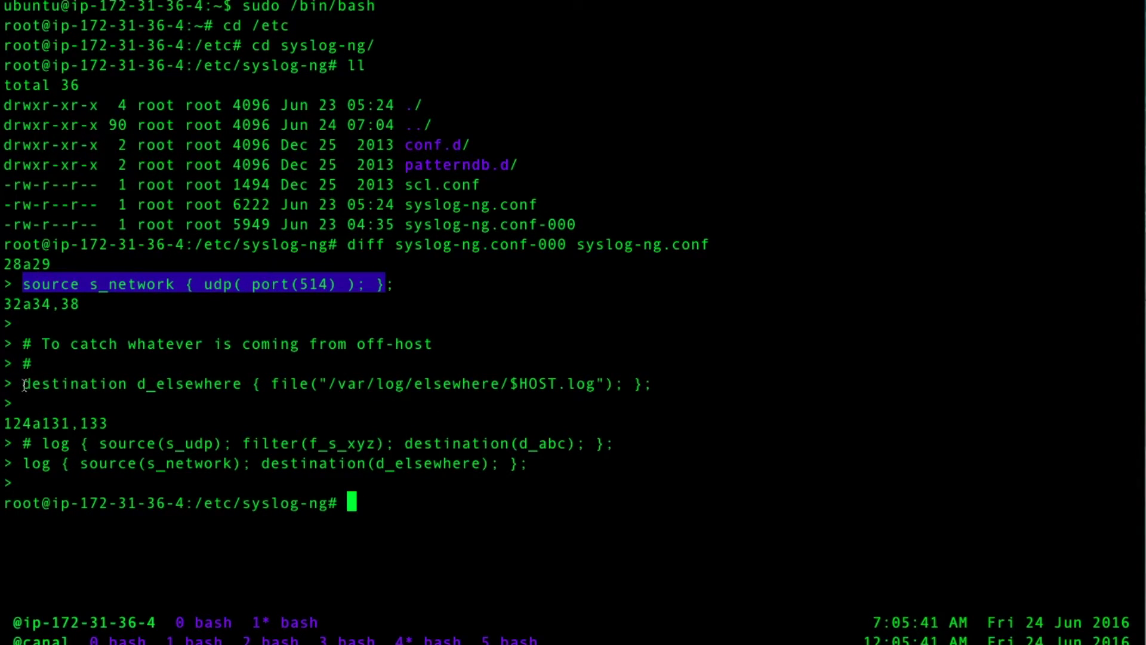
left_click_drag(23, 383, 645, 383)
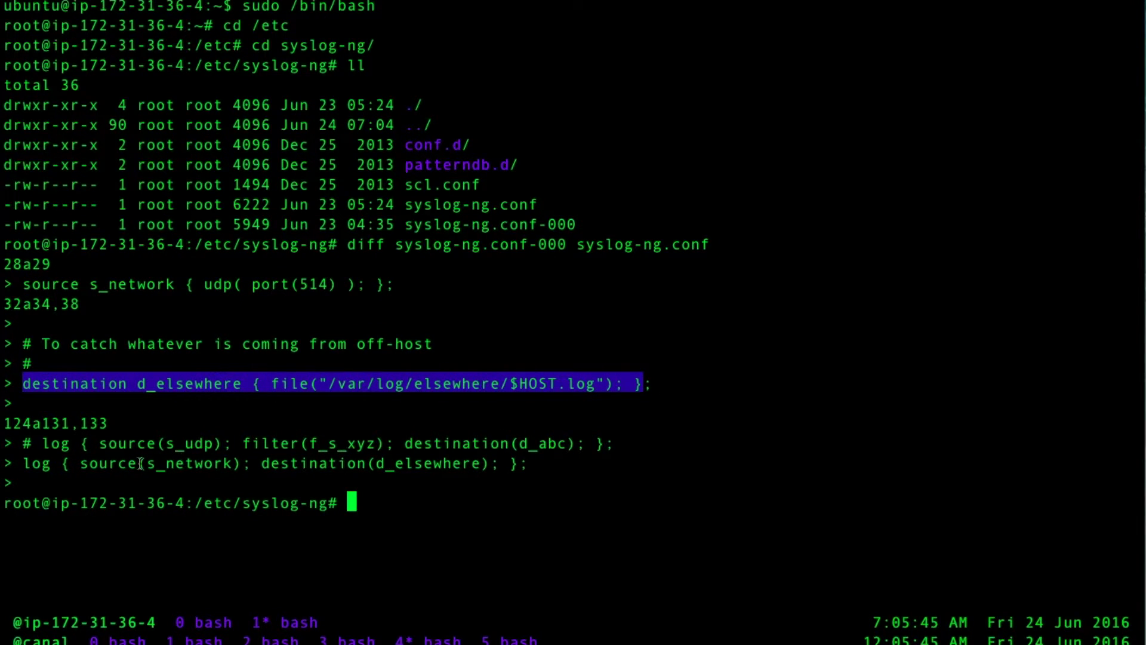
left_click(100, 466)
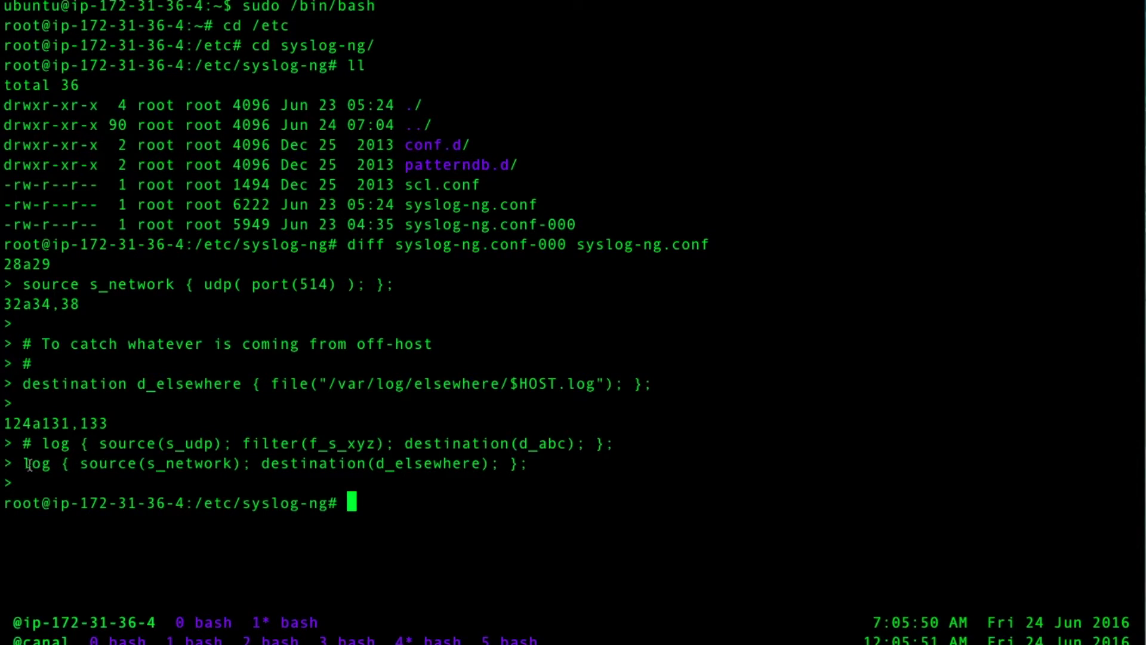
Highlight the added log line, then recall the diff command for editing
left_click_drag(25, 464, 530, 464)
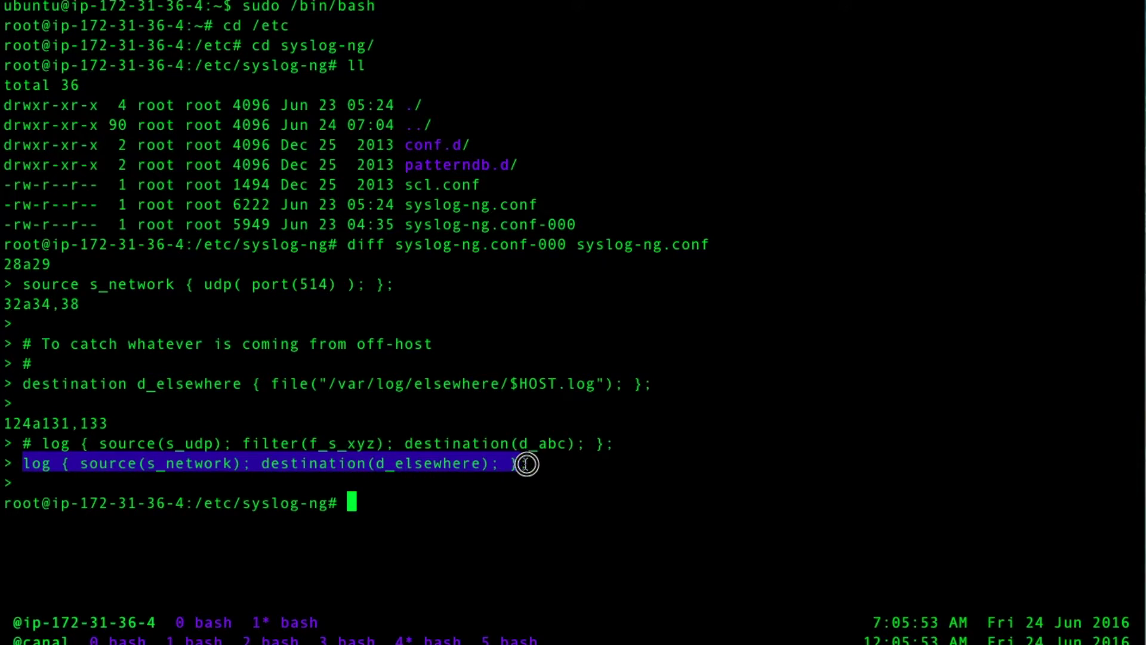
left_click(562, 504)
key("Up")
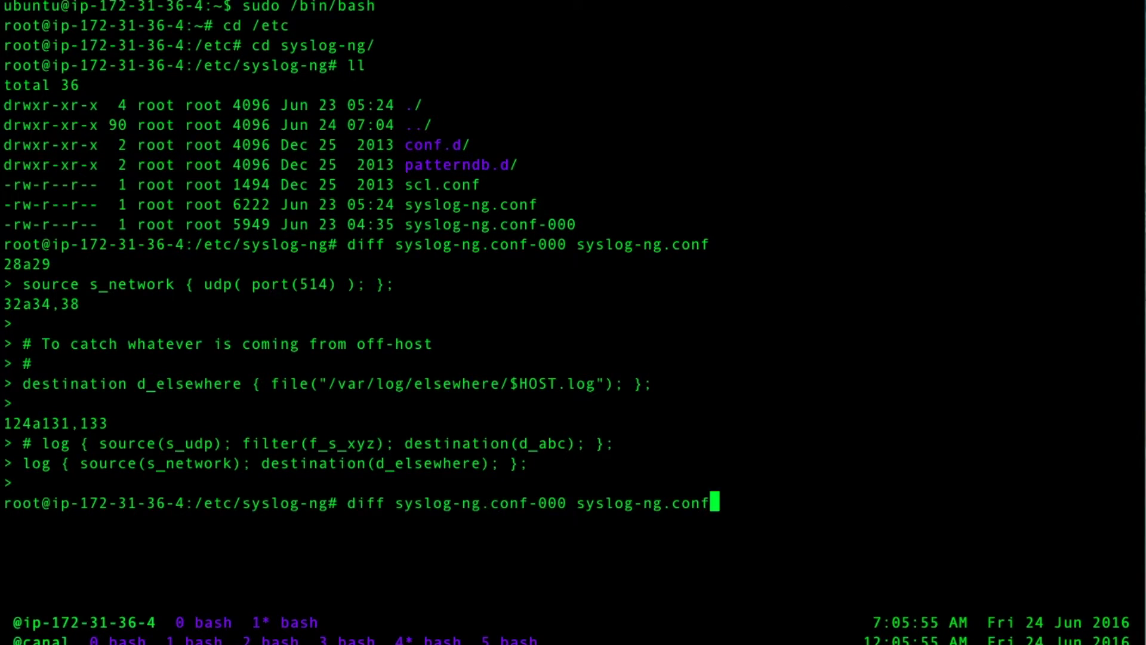
key("ctrl+a")
type("vim")
Open both configs in vimdiff and find the added UDP port 514 network source
key("Return")
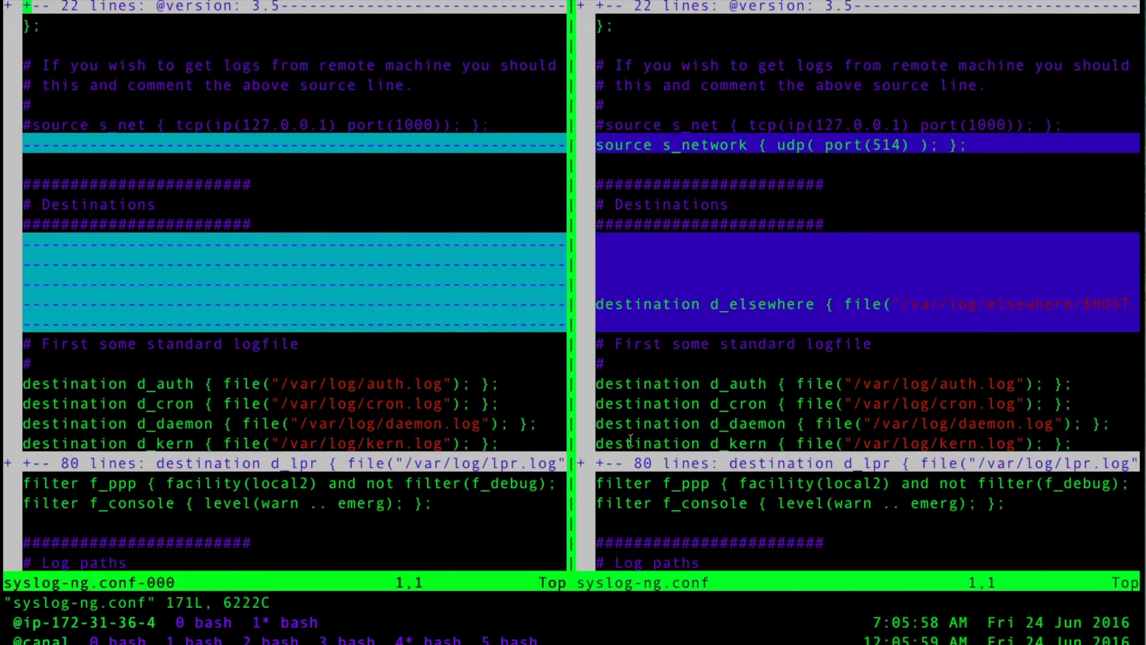
key("ctrl+w")
key("l")
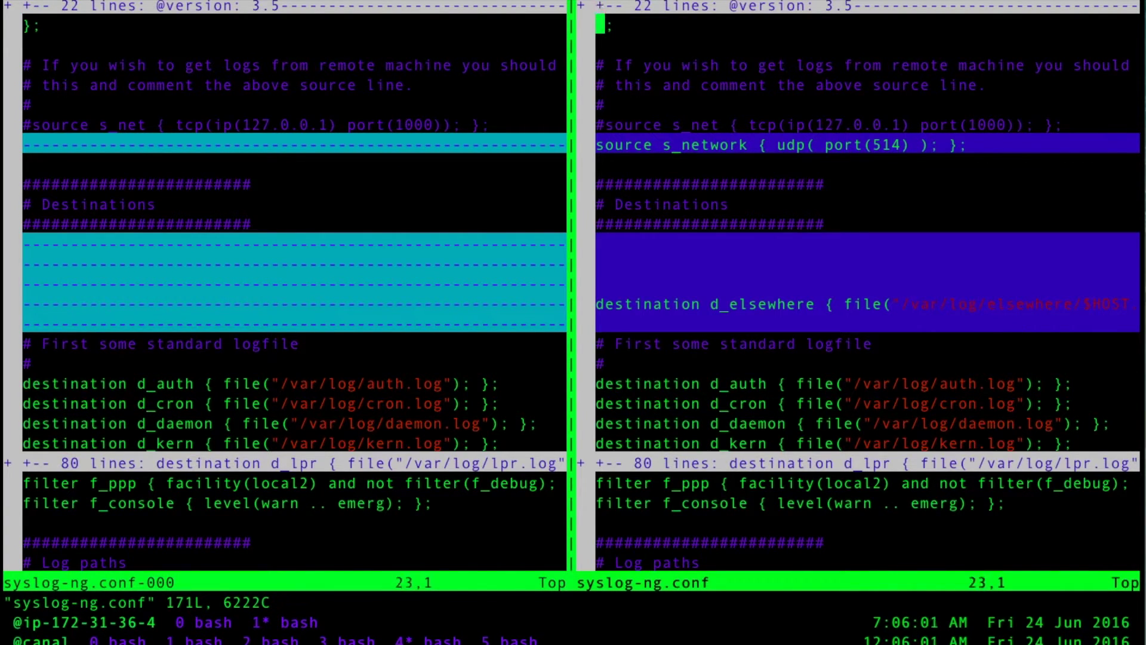
key("j")
key("j")
key("j")
key("j")
key("j")
key("j")
key("j")
key("j")
key("j")
key("k")
key("k")
key("k")
key("k")
key("w")
key("w")
key("w")
key("w")
key("w")
key("w")
key("w")
Review the new d_elsewhere destination and its per-host file path
key("l")
key("j")
key("j")
key("j")
key("j")
key("j")
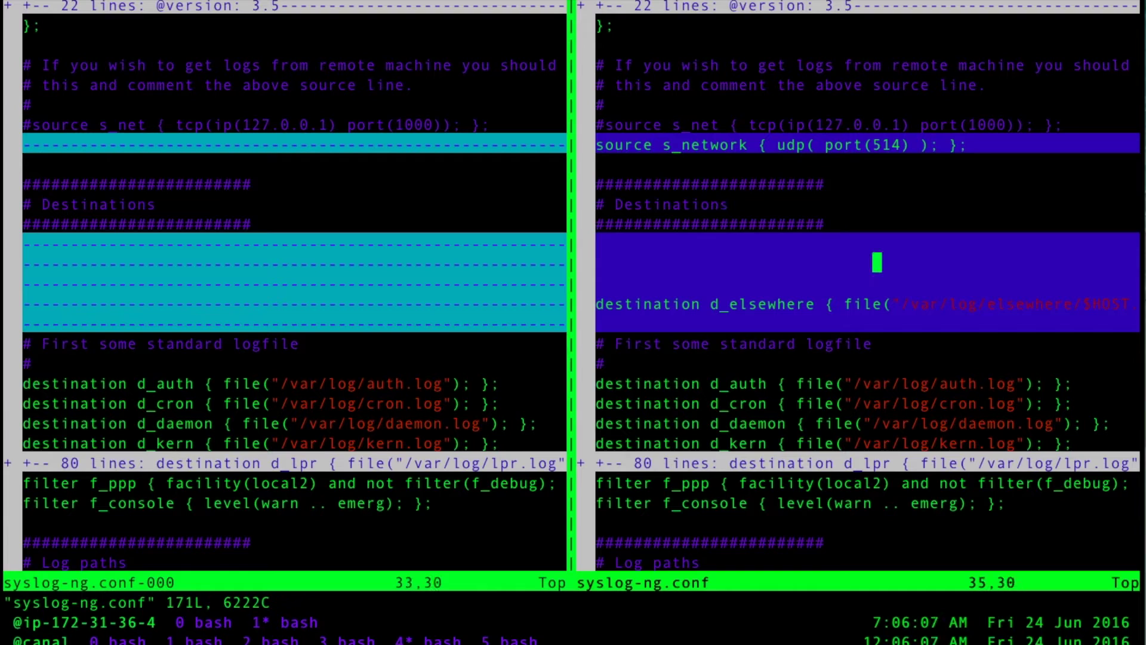
key("l")
key("j")
key("j")
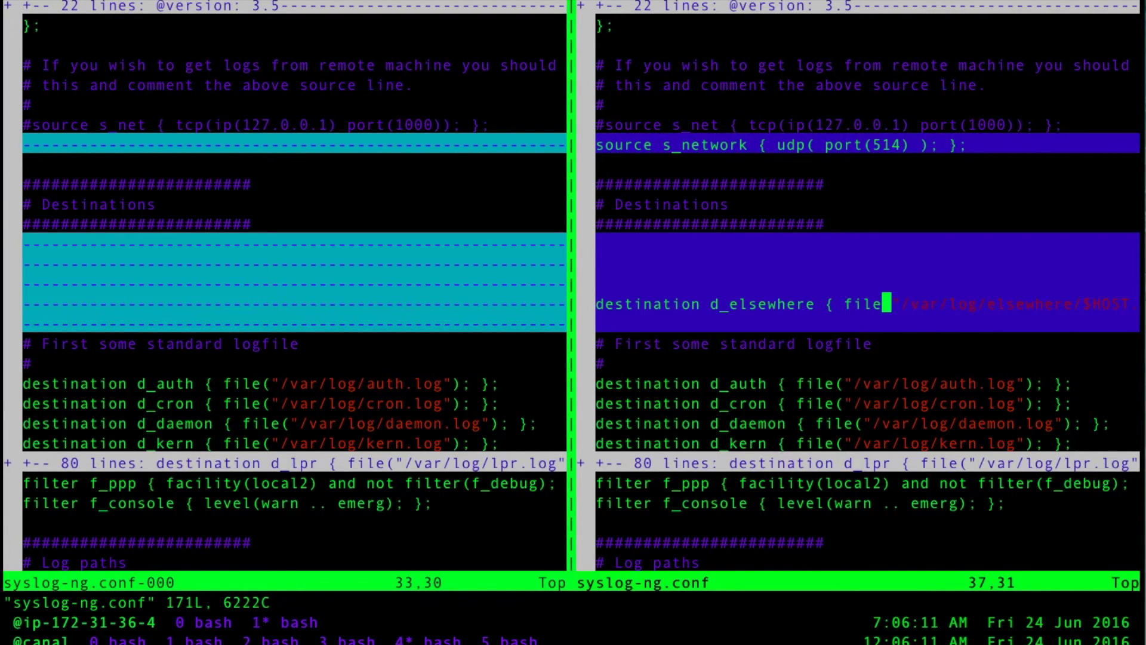
key("0")
key("w")
key("w")
key("w")
key("w")
key("w")
key("w")
key("w")
key("w")
key("w")
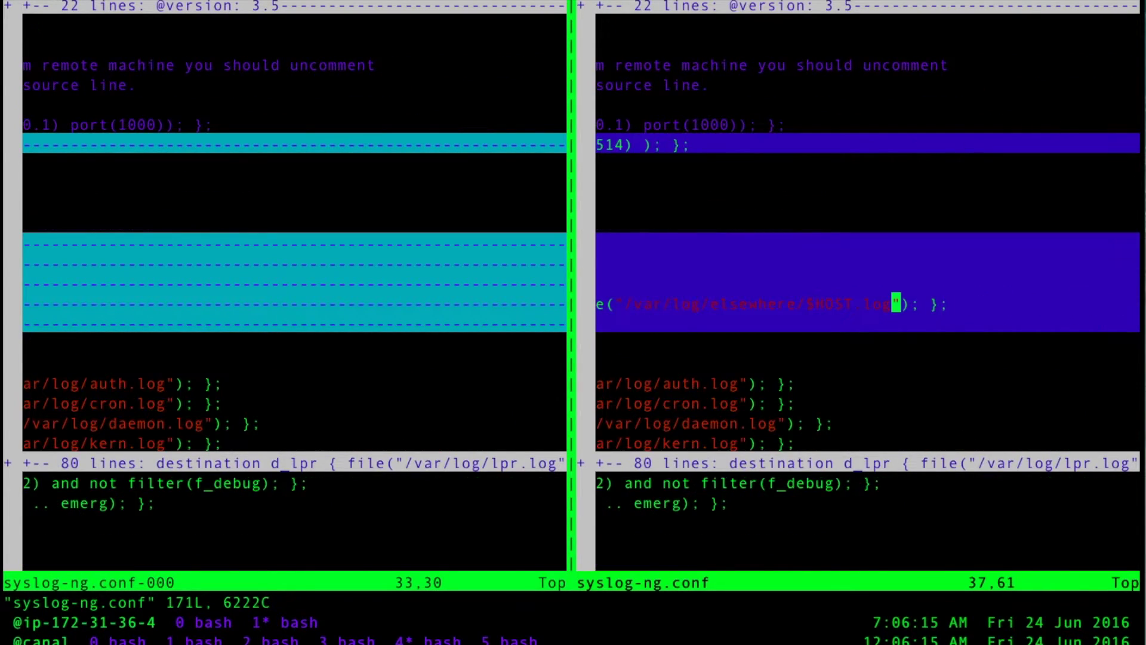
key("w")
key("w")
Review the new network-to-elsewhere log path, then quit the diff window with :q
key("j")
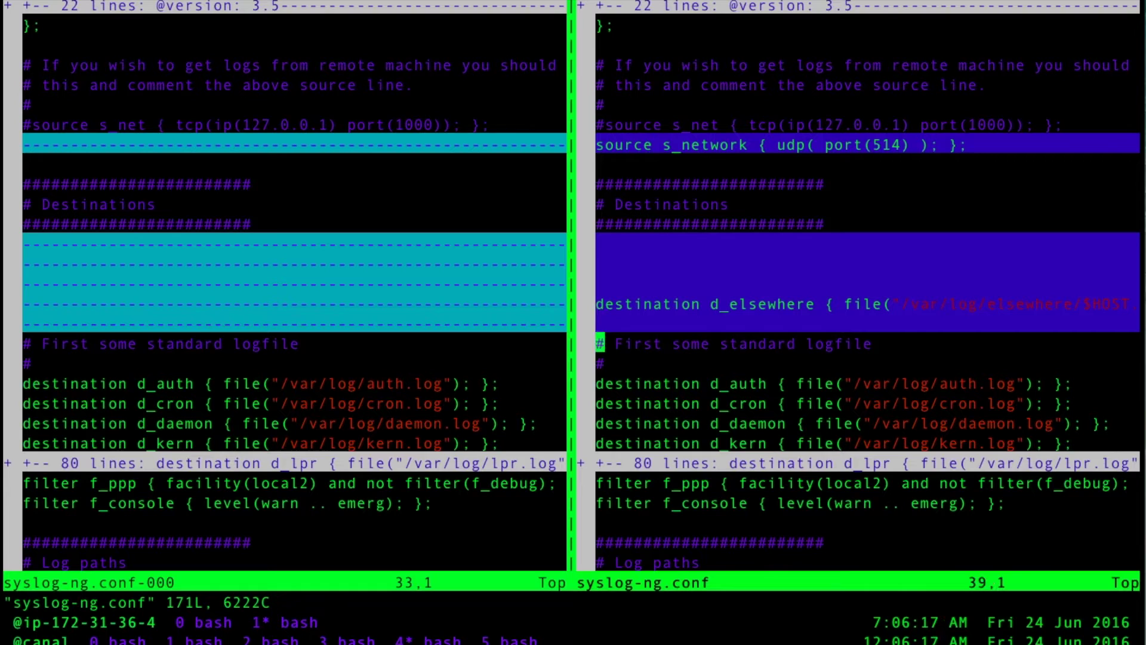
key("j")
key("j")
key("j")
key("j")
key("j")
key("j")
key("j")
key("j")
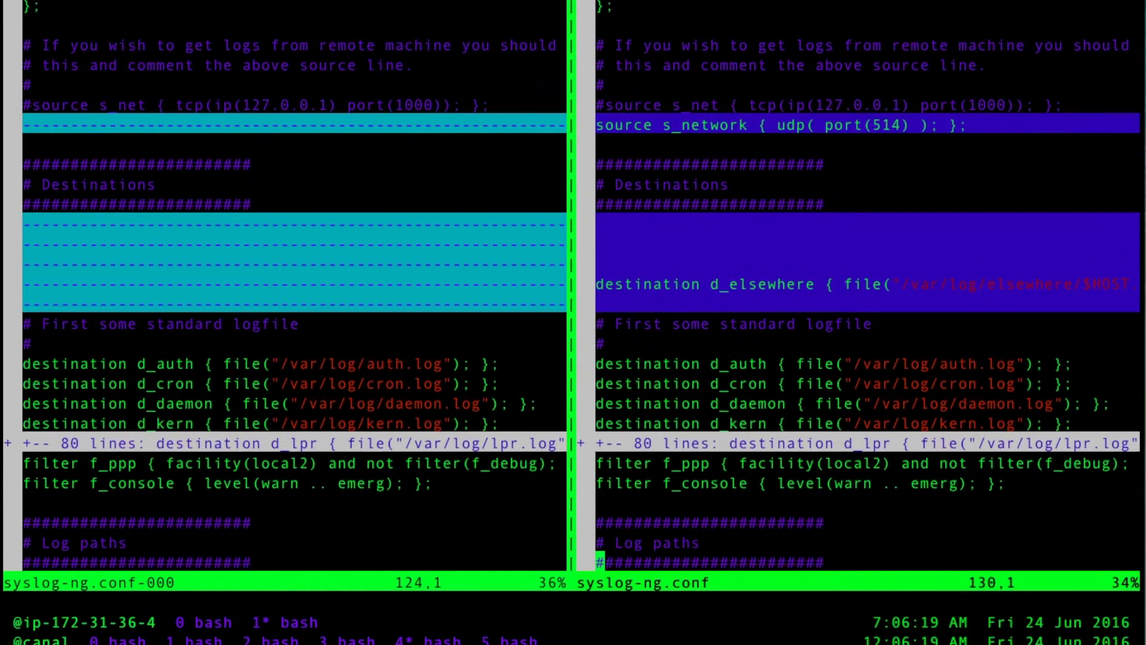
key("j")
key("j")
key("j")
key("j")
key("j")
key("k")
key("k")
key("w")
key("w")
key("w")
key("w")
key("w")
key("w")
key("w")
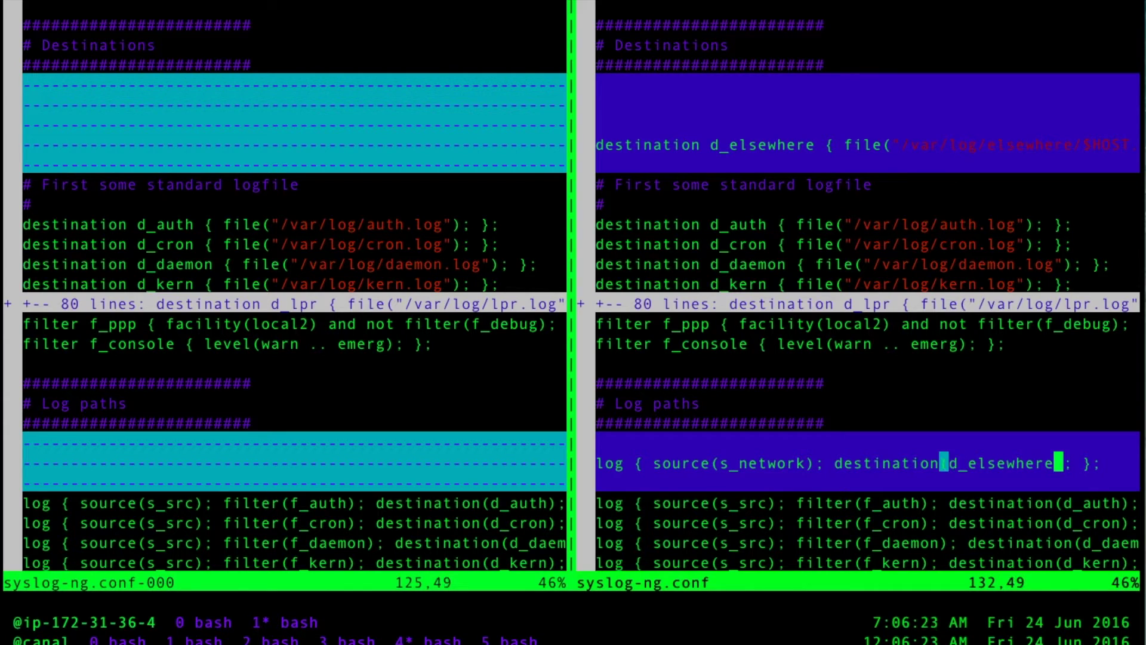
key("w")
key("colon")
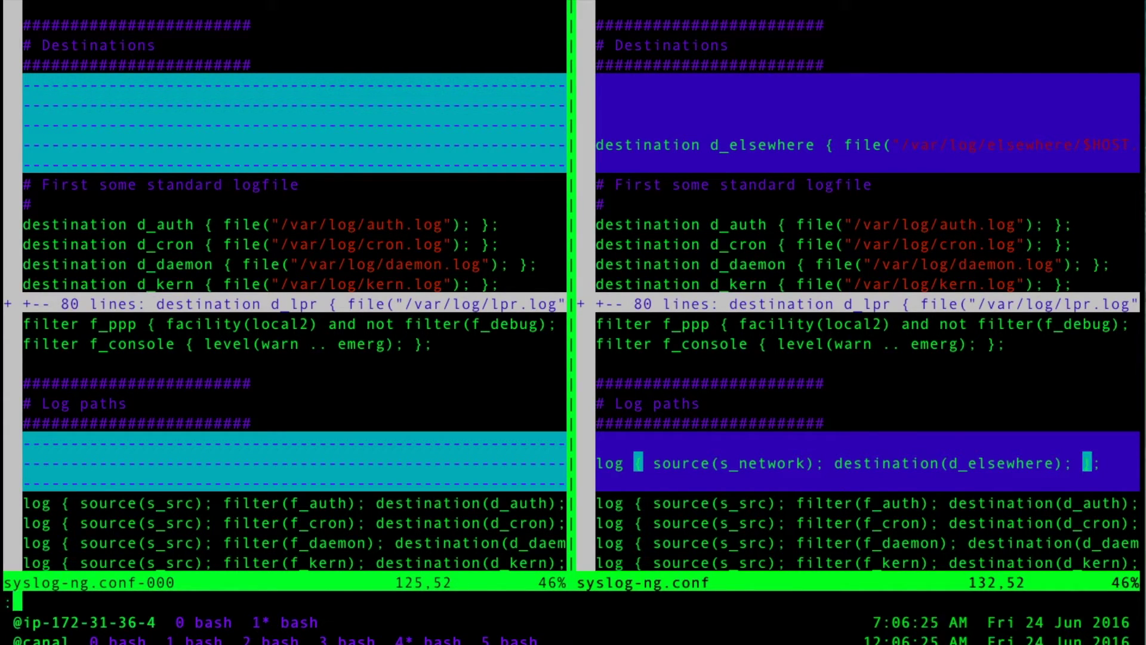
type("q")
key("Return")
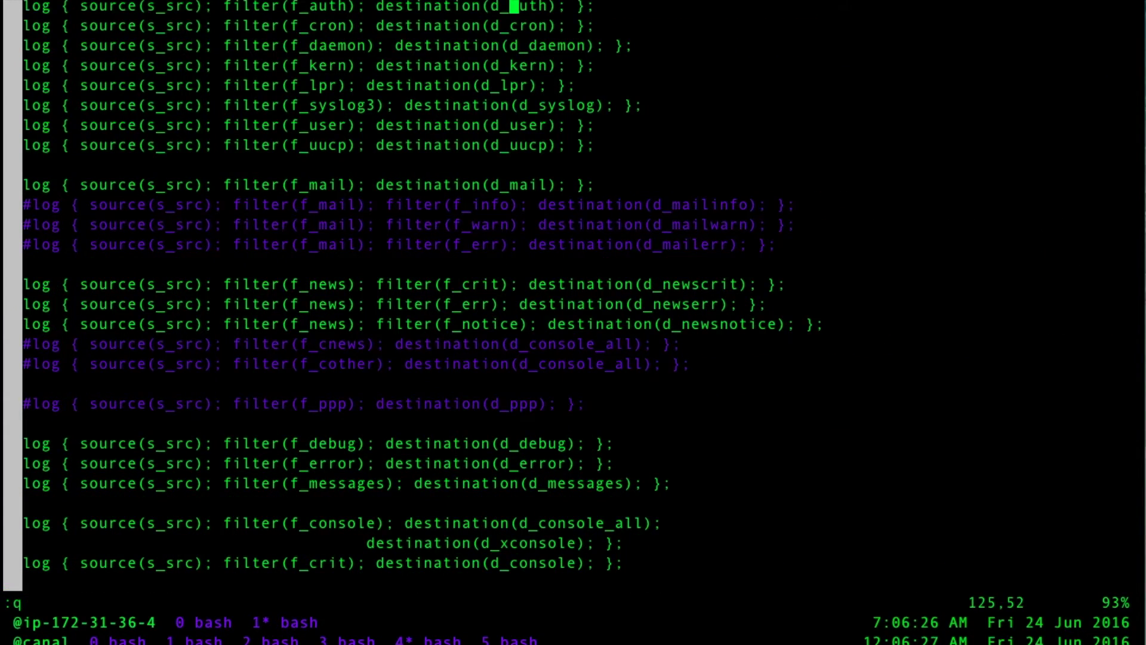
type(":q")
Exit Vim, list the seven host logs in /var/log/elsewhere, and open them in multitail
key("Return")
type("cd /e")
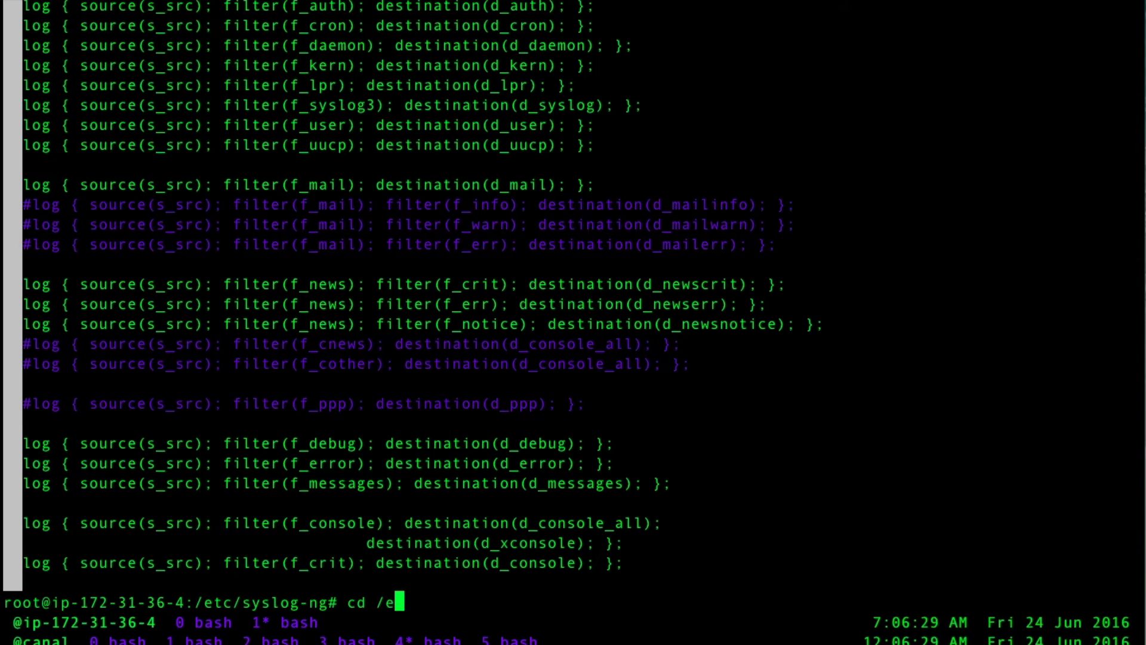
type("tc/s")
key("ctrl+u")
type("cd /v")
type("ar/log/")
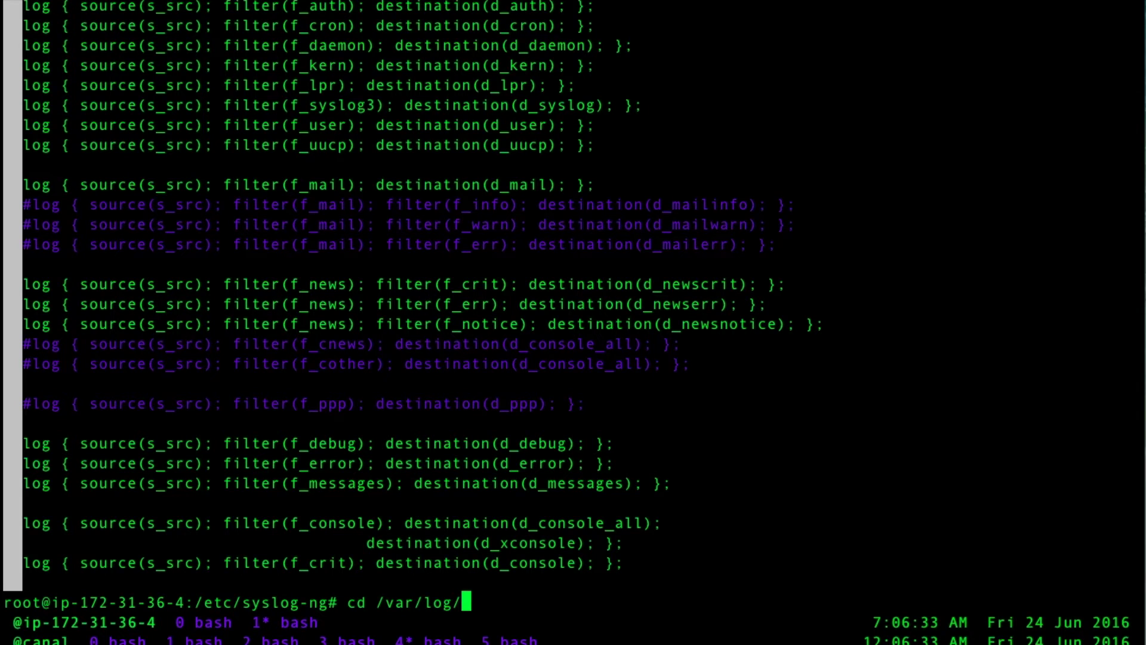
type("elsewhere/")
key("Return")
type("ll")
key("Return")
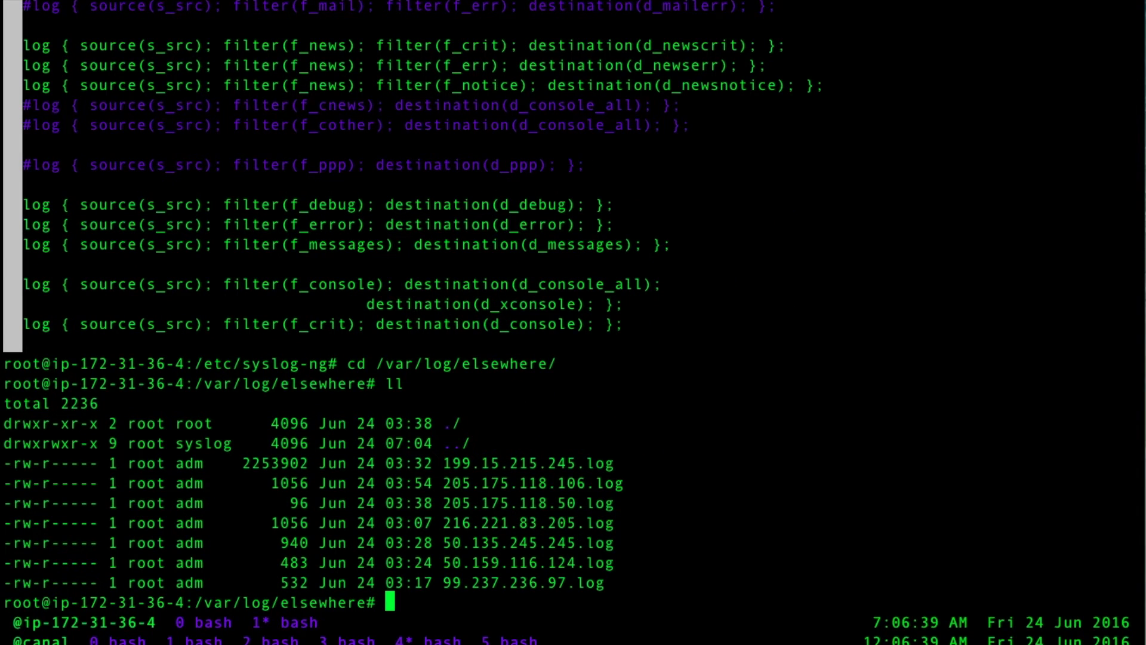
type("multitail ")
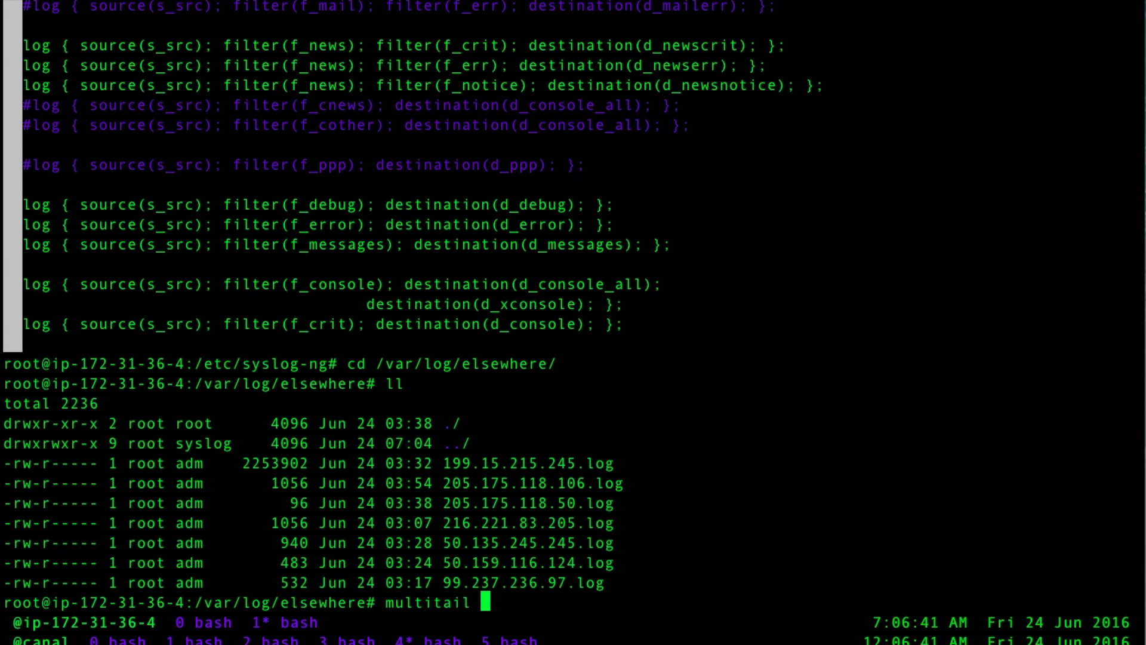
type("*")
key("Return")
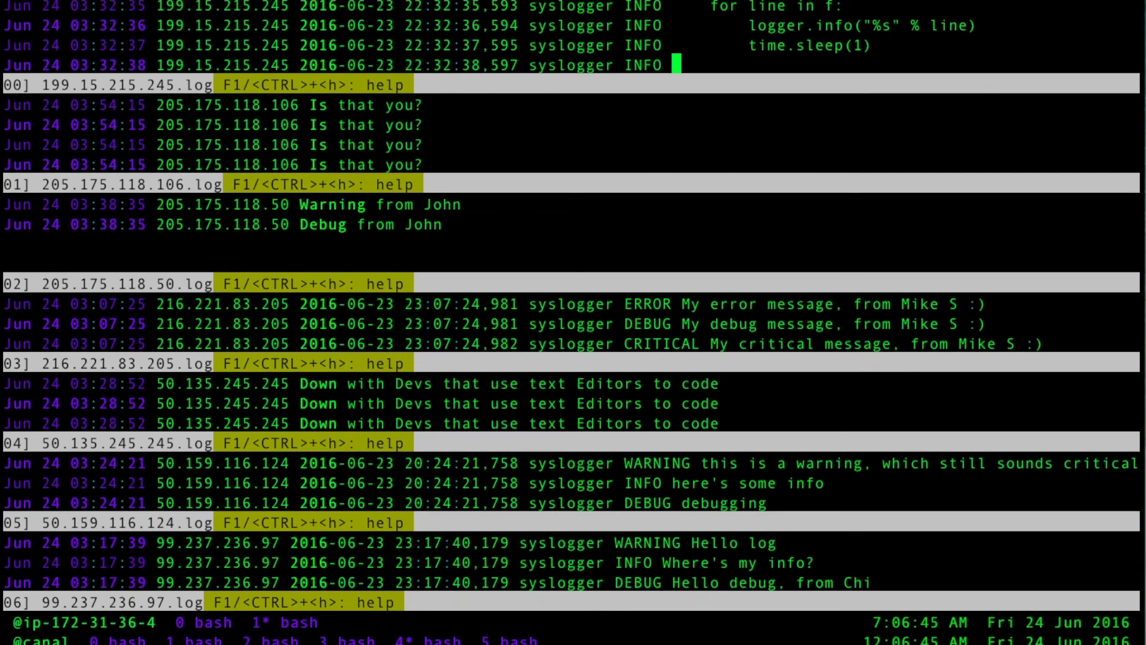